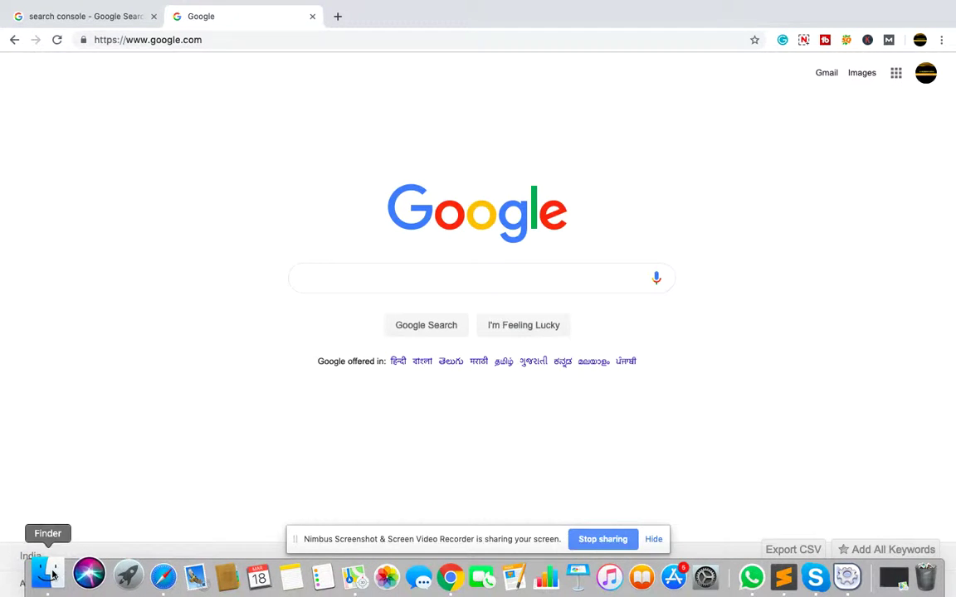
# - Bring the Finder window showing the htdocs folder to the front
pyautogui.click(40, 574)
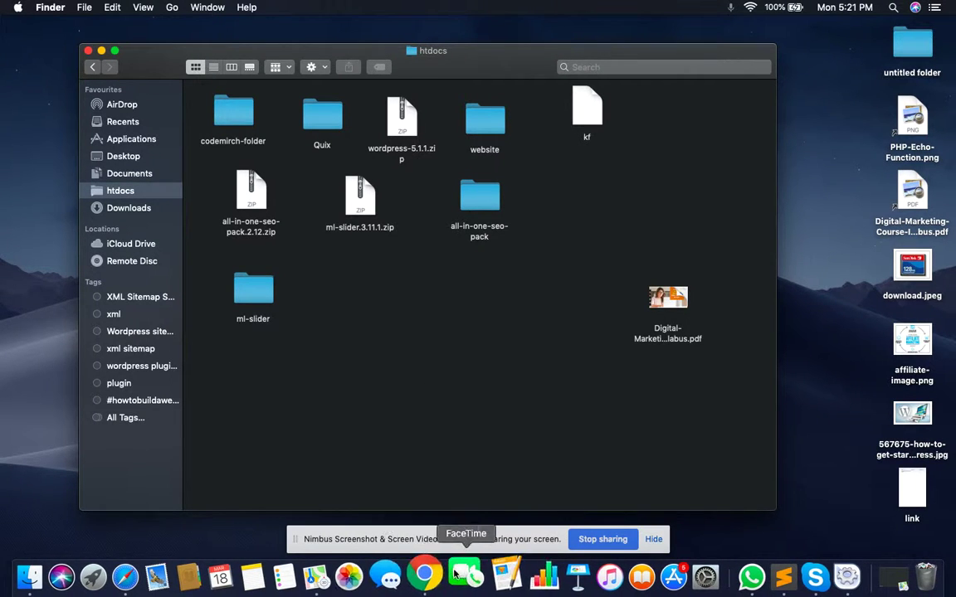
# - Start all XAMPP servers (MySQL, ProFTPD, Apache), minimize the manager and return to Chrome
pyautogui.click(827, 576)
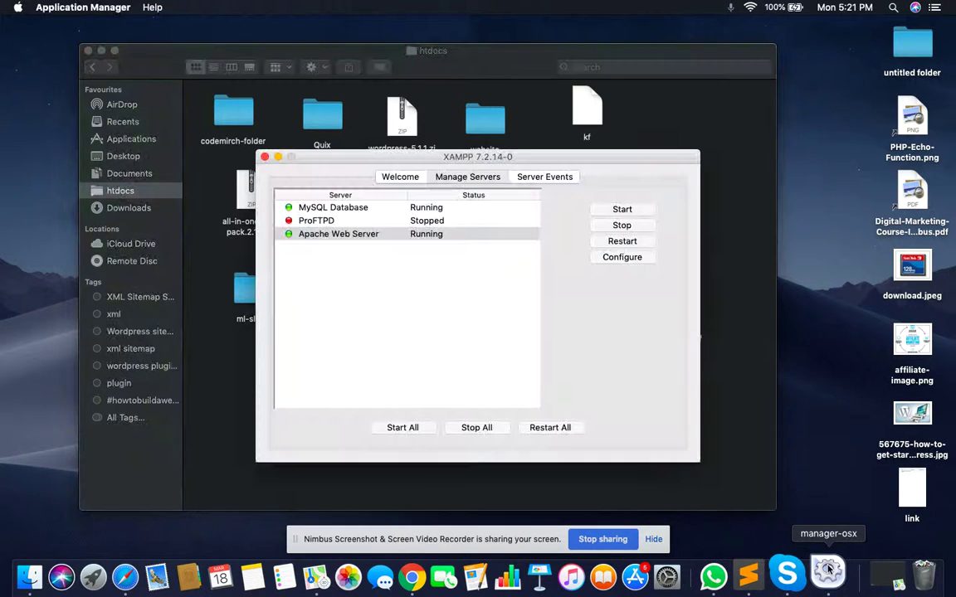
pyautogui.click(404, 430)
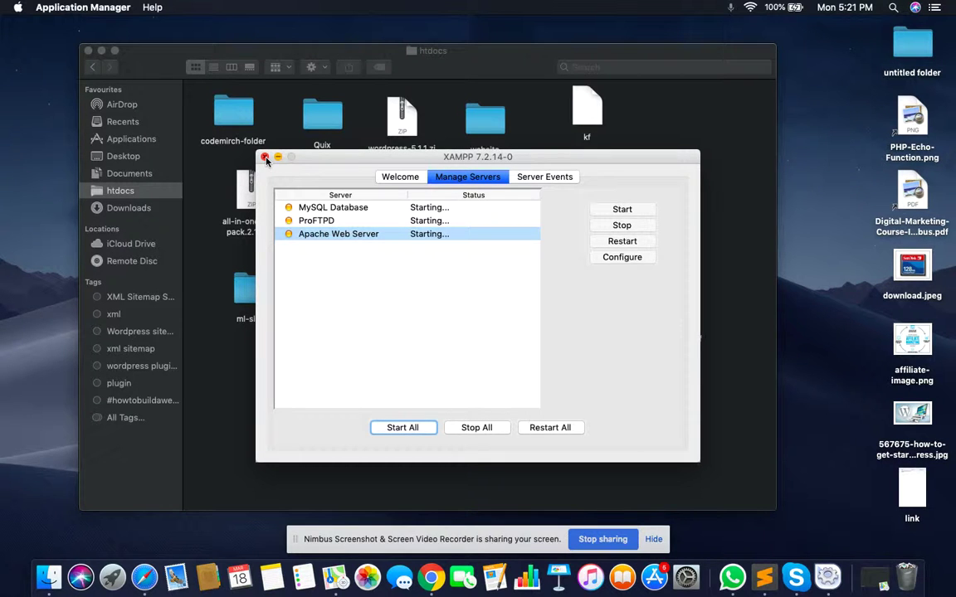
pyautogui.click(278, 158)
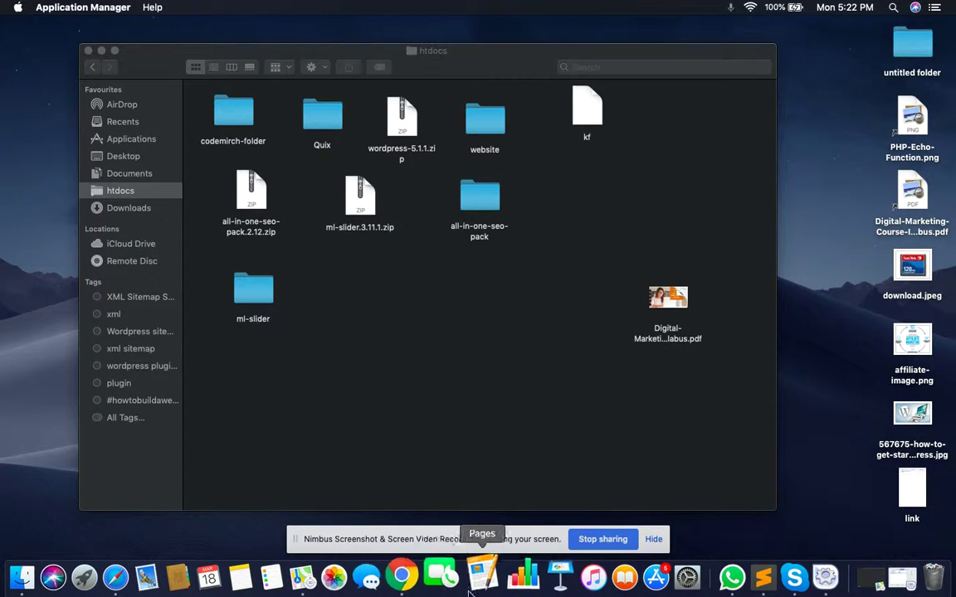
pyautogui.click(420, 585)
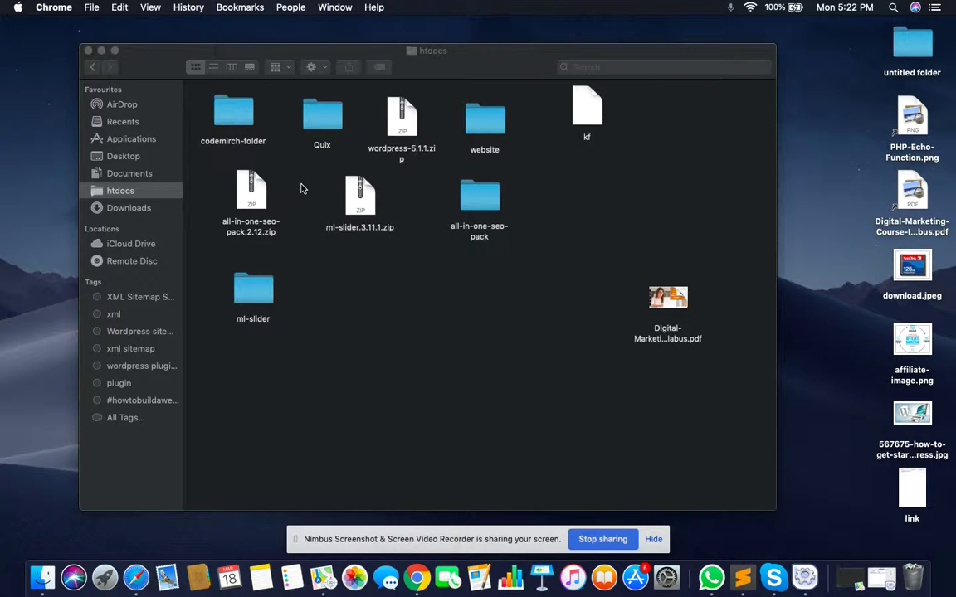
pyautogui.click(416, 578)
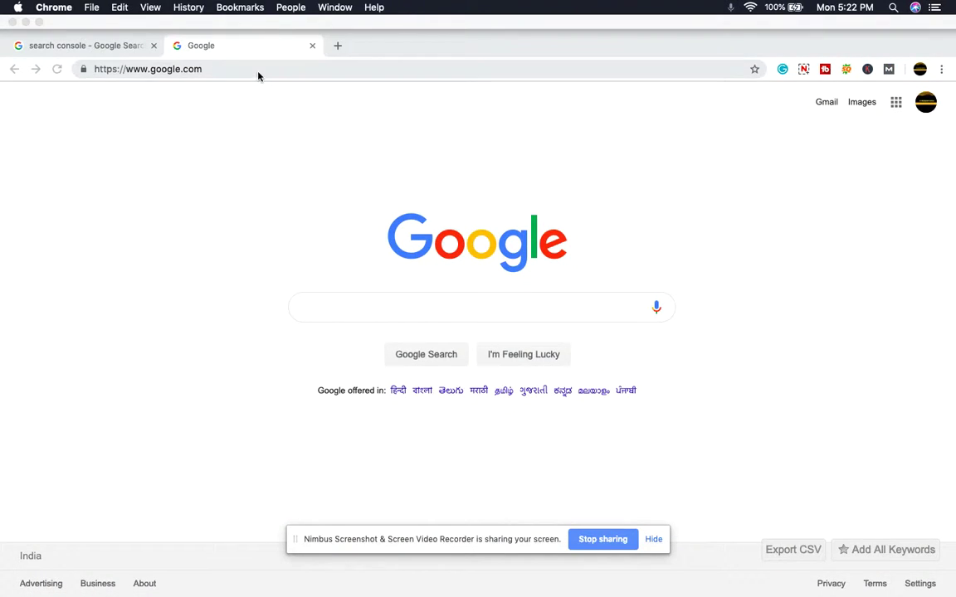
# - Load localhost/website in the browser address bar
pyautogui.click(258, 72)
pyautogui.write('localhost/phpmyadmin')
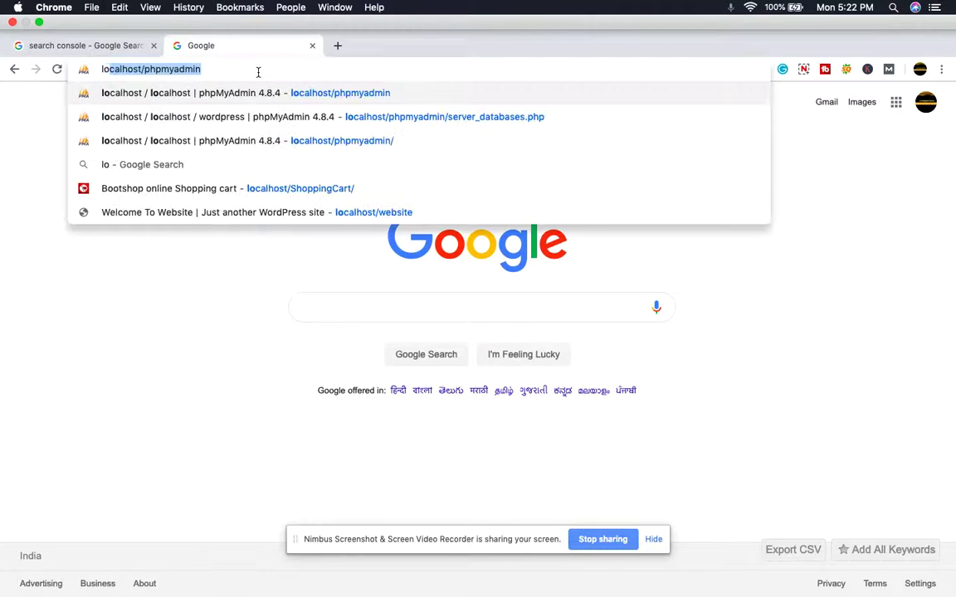
pyautogui.press('Right')
pyautogui.press('BackSpace')
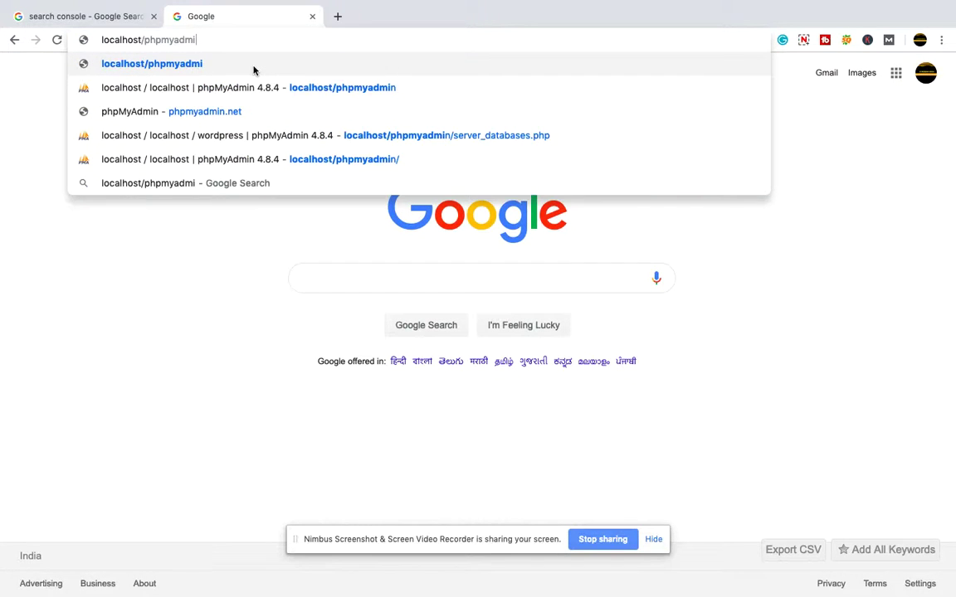
pyautogui.press('BackSpace')
pyautogui.press('BackSpace')
pyautogui.press('BackSpace')
pyautogui.press('BackSpace')
pyautogui.press('BackSpace')
pyautogui.press('BackSpace')
pyautogui.press('BackSpace')
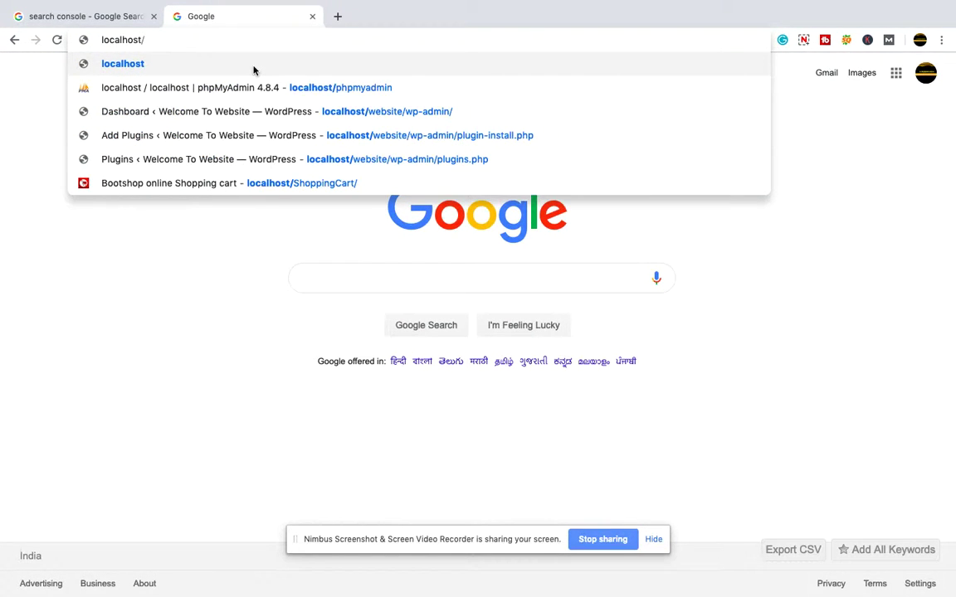
pyautogui.write('we')
pyautogui.press('Return')
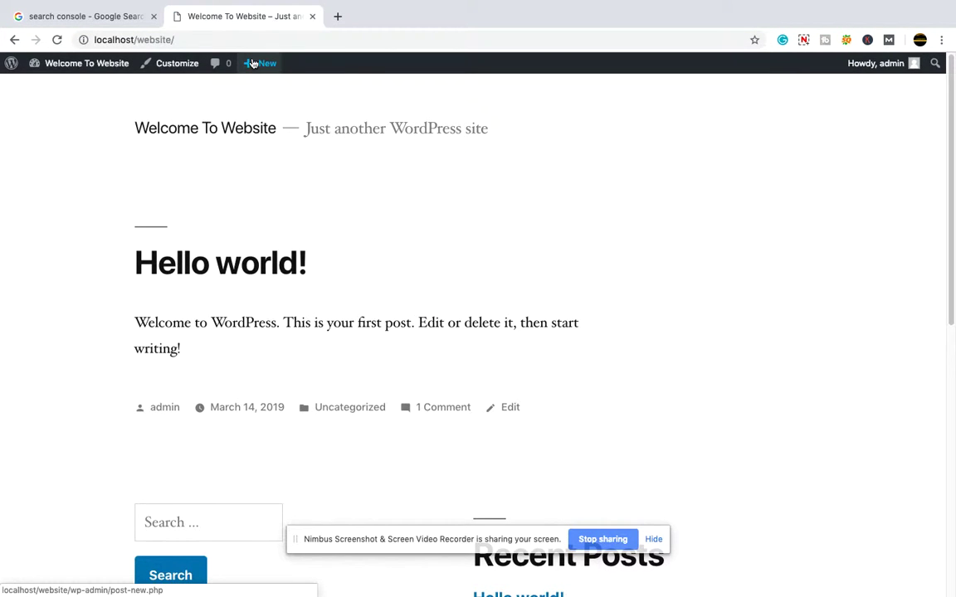
# - Scroll through the local site's front page and go to its admin dashboard
pyautogui.scroll(-1, 417, 213)
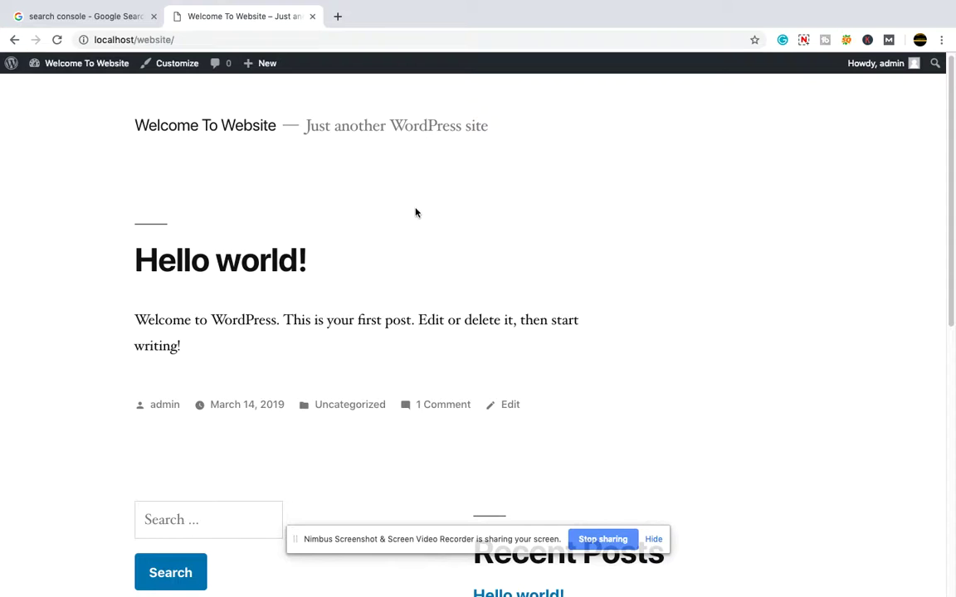
pyautogui.scroll(-1, 249, 183)
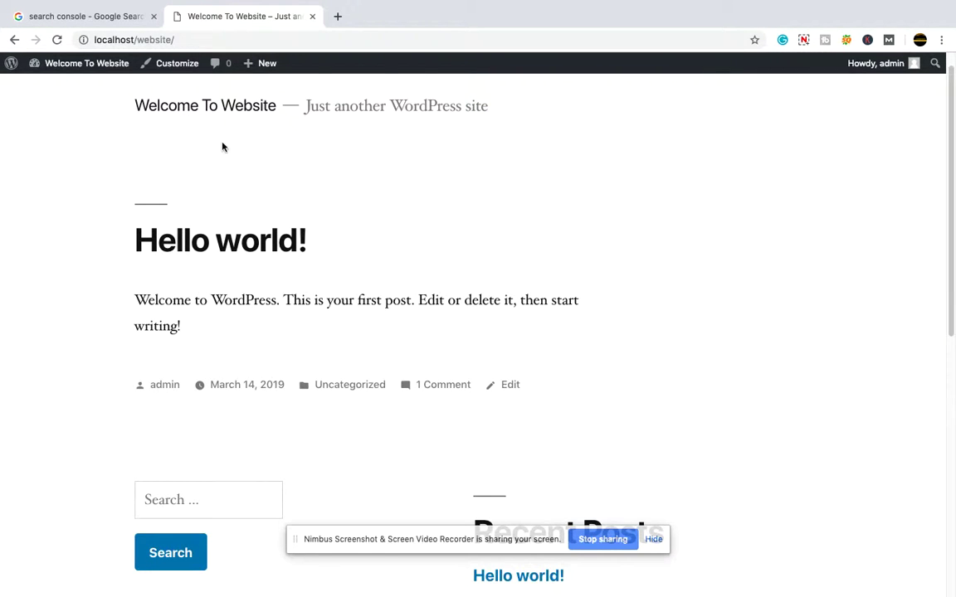
pyautogui.scroll(-1, 141, 108)
pyautogui.moveTo(80, 63)
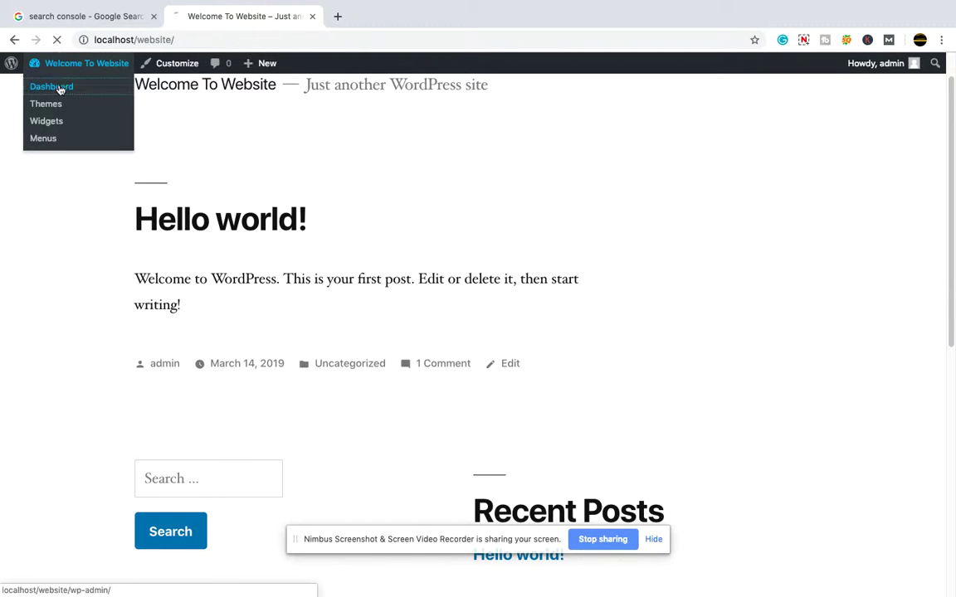
pyautogui.click(57, 86)
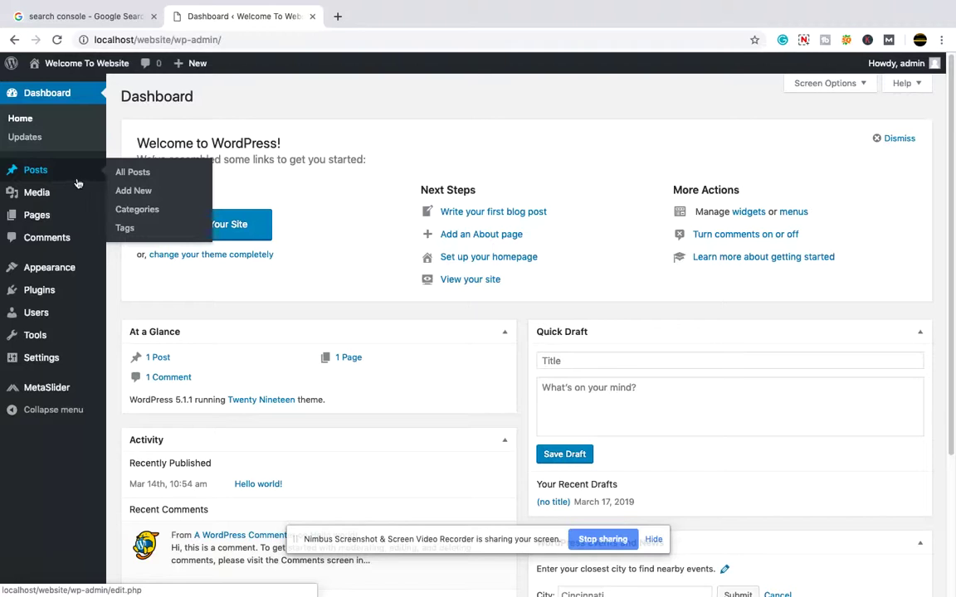
pyautogui.moveTo(36, 170)
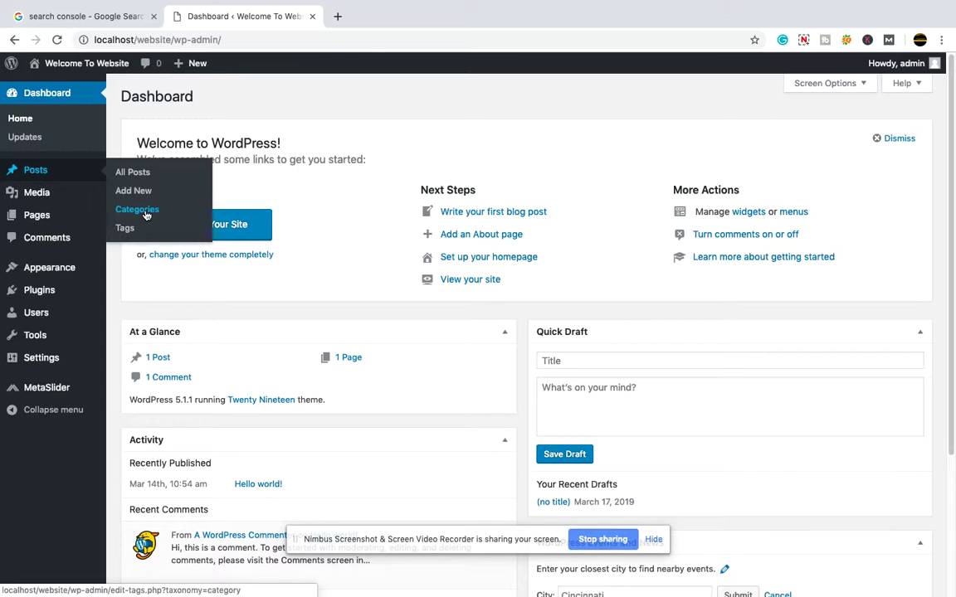
# - Open the Posts > Categories page from the dashboard
pyautogui.click(145, 215)
pyautogui.write('home')
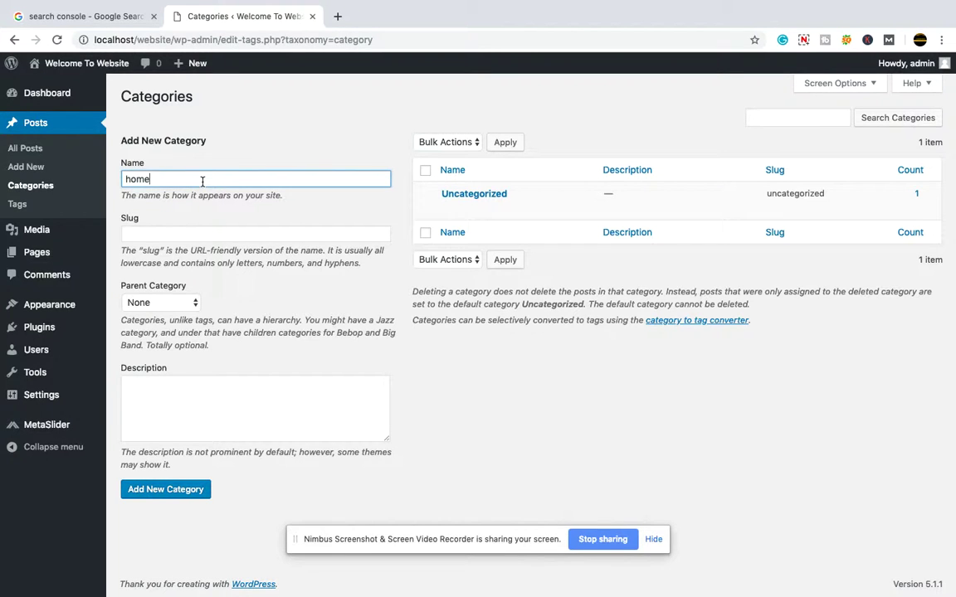
# - Add the categories home, about us, service and contact
pyautogui.click(186, 490)
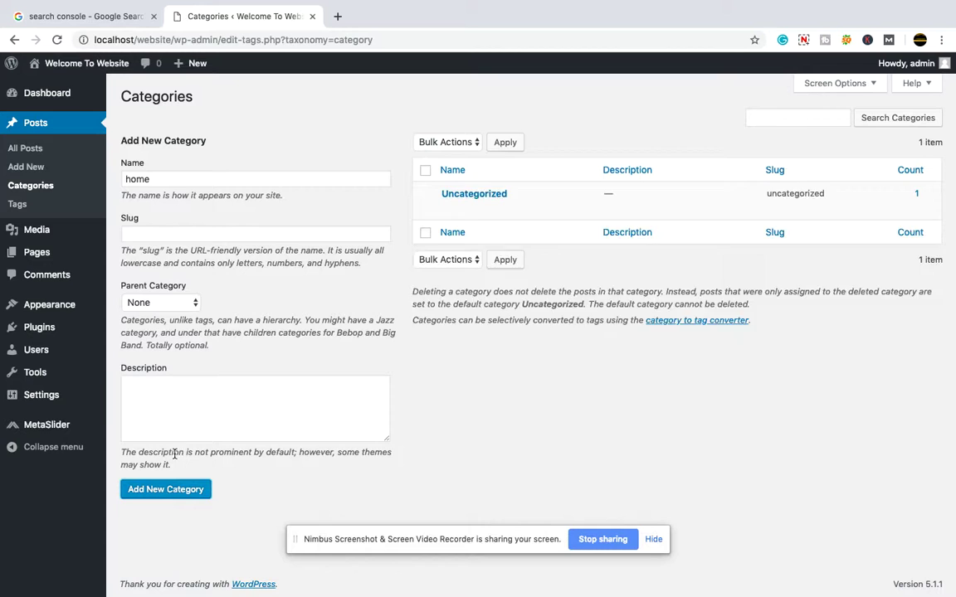
pyautogui.click(168, 181)
pyautogui.write('about us')
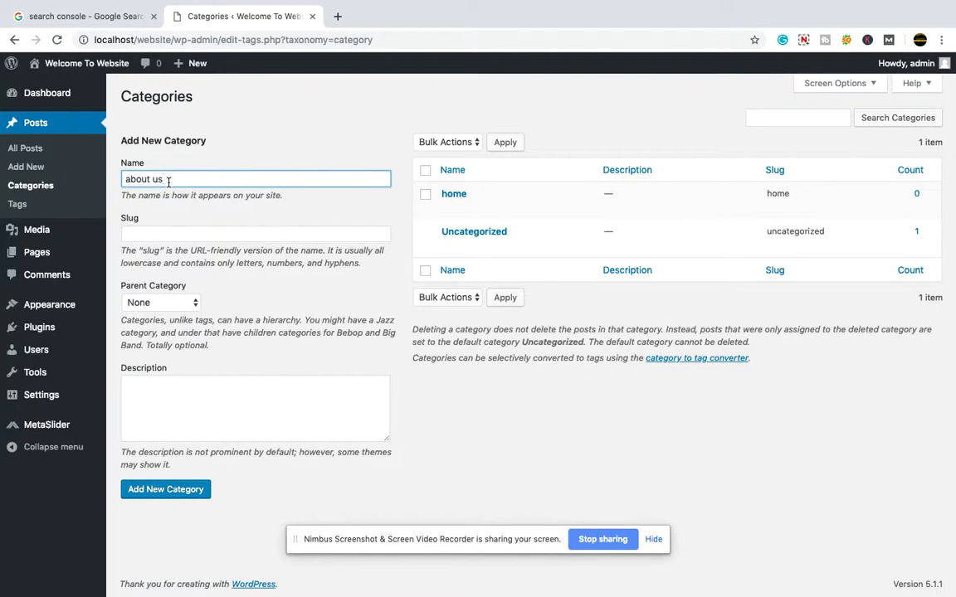
pyautogui.click(157, 490)
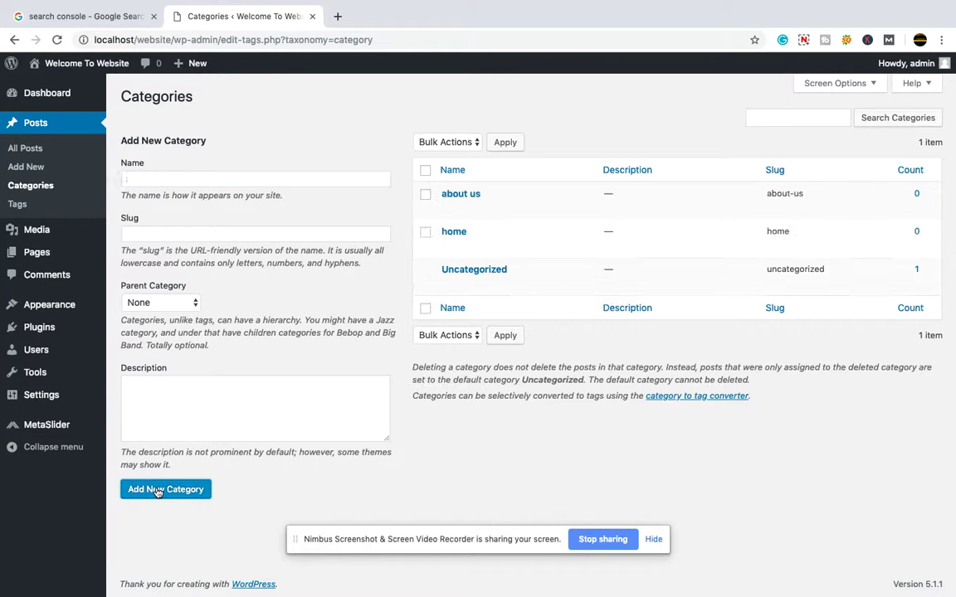
pyautogui.click(145, 182)
pyautogui.write('service')
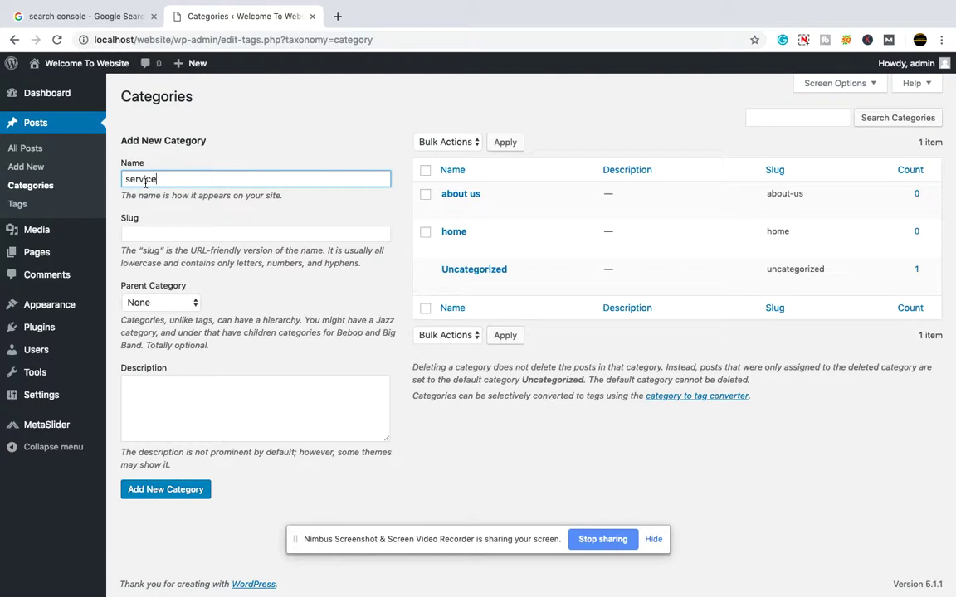
pyautogui.press('Return')
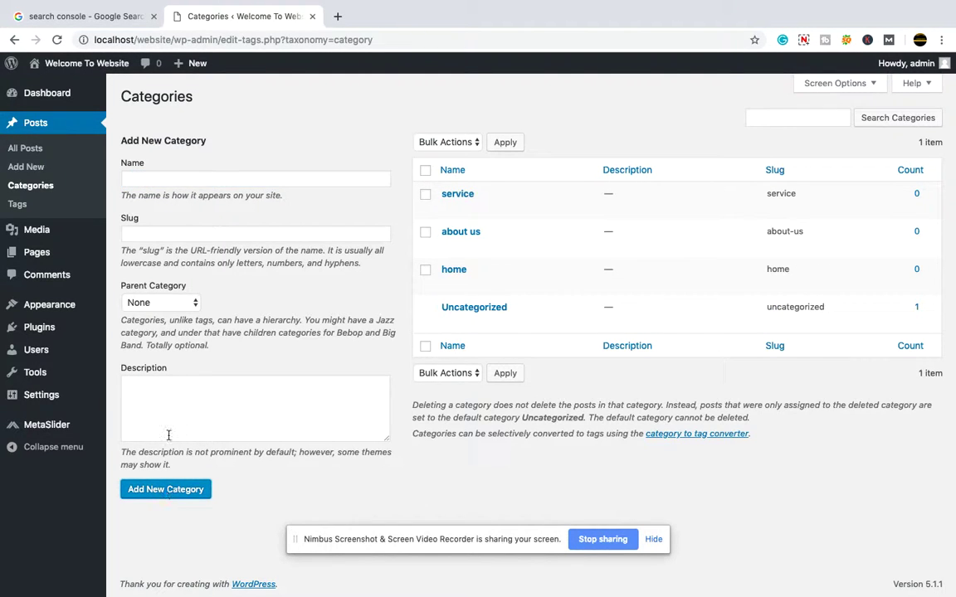
pyautogui.click(164, 178)
pyautogui.write('contact')
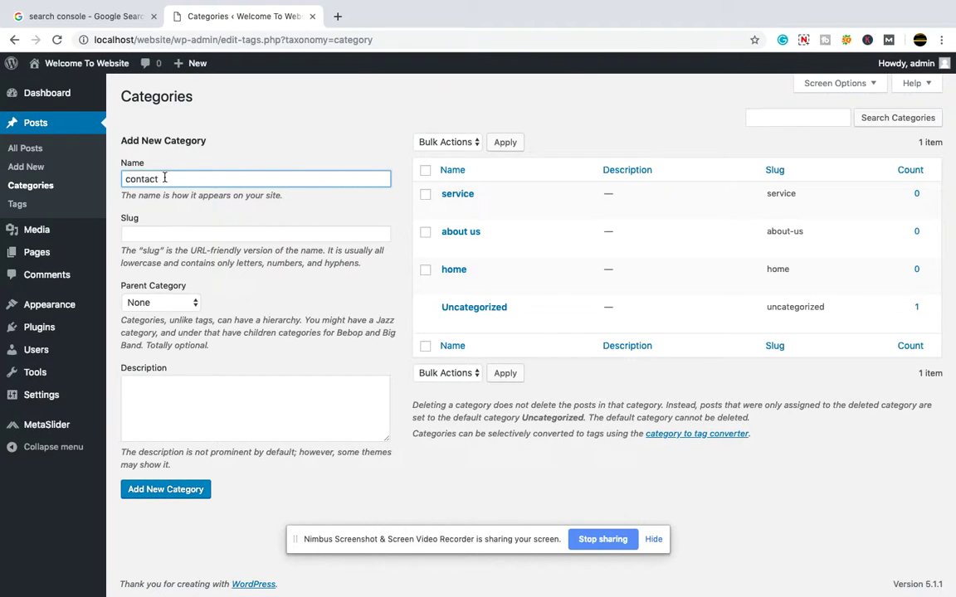
pyautogui.click(170, 492)
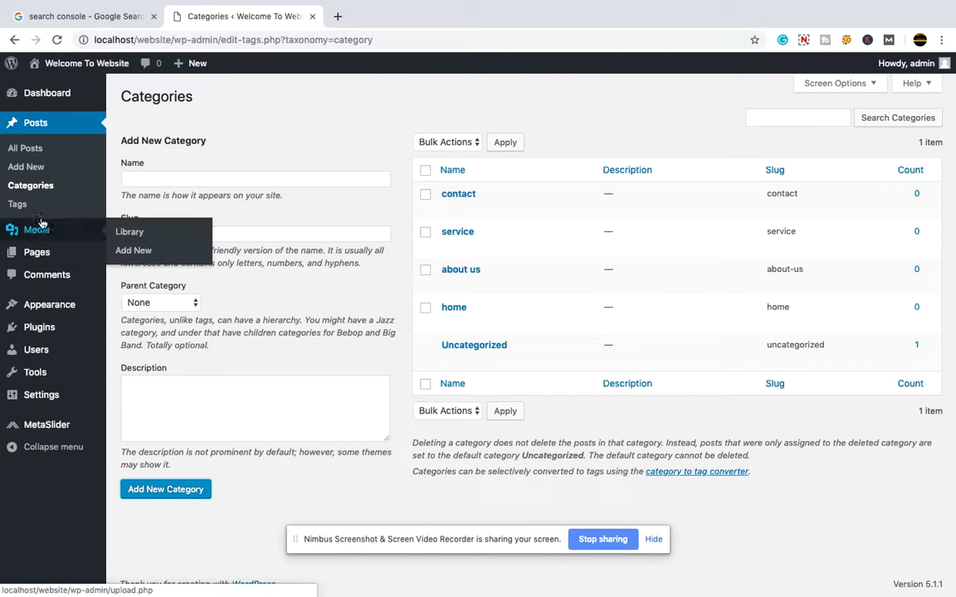
pyautogui.moveTo(49, 304)
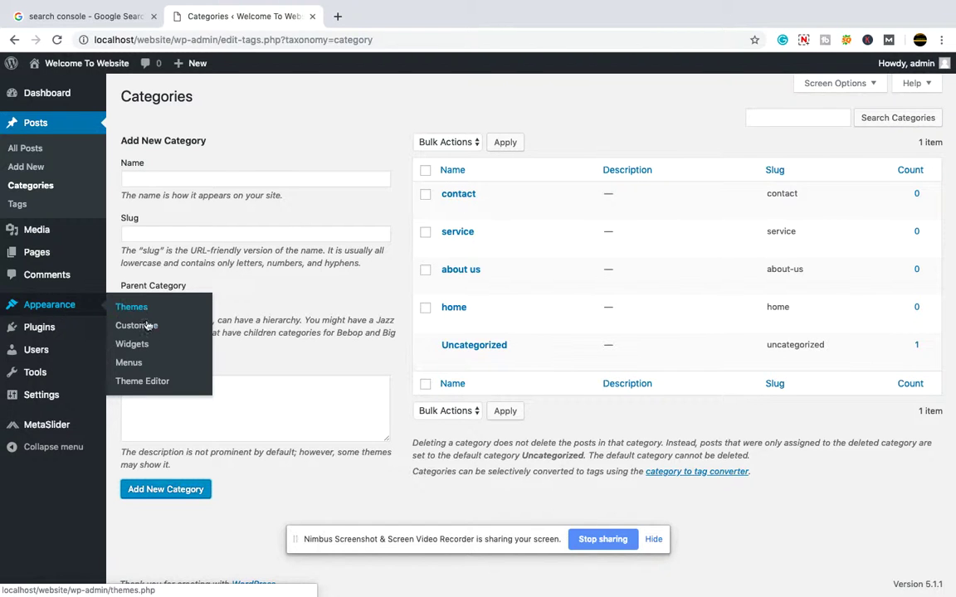
# - Create a menu named 'myMenu' on the Appearance > Menus page
pyautogui.click(128, 364)
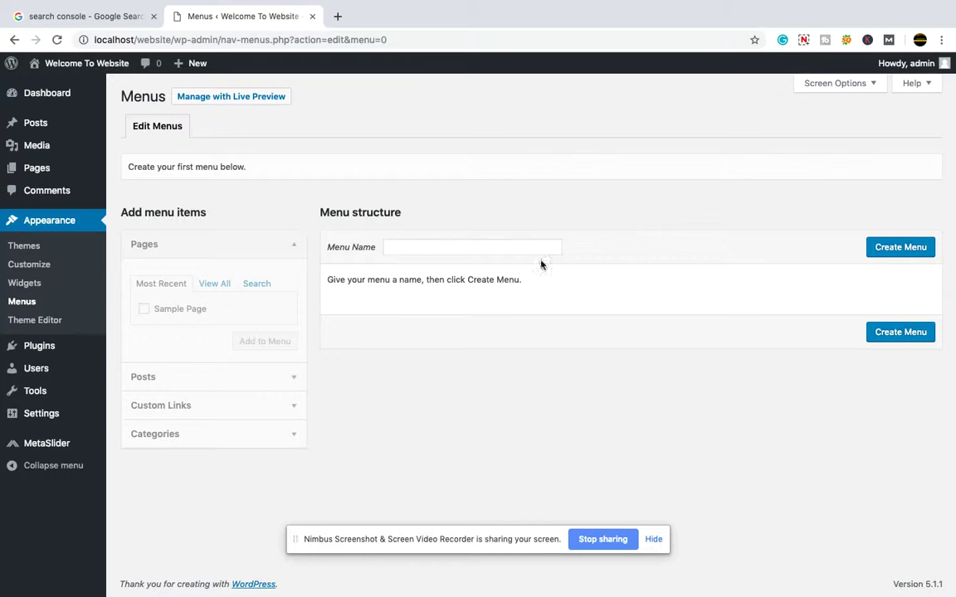
pyautogui.click(418, 249)
pyautogui.write('myMenu')
pyautogui.click(422, 274)
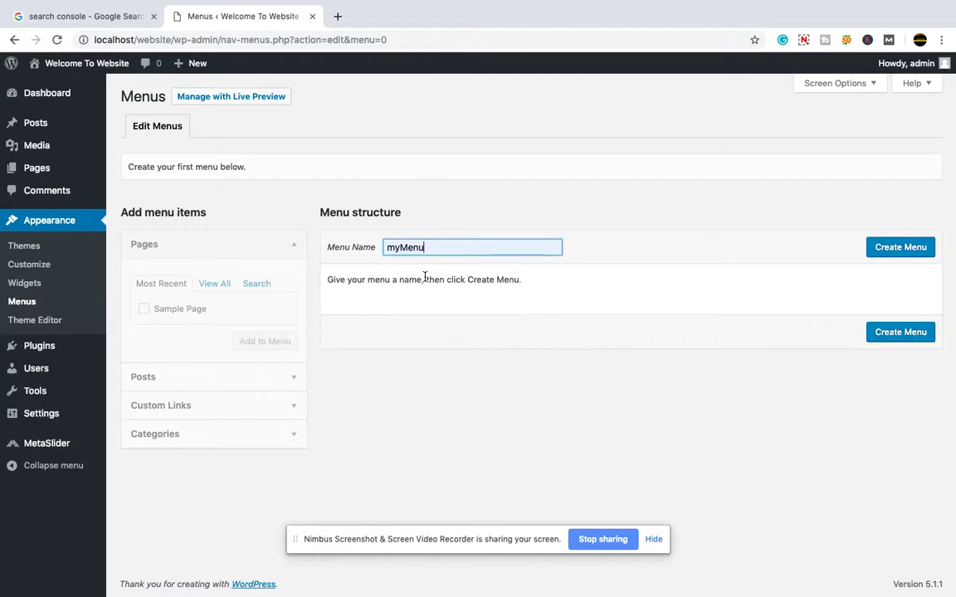
pyautogui.click(903, 247)
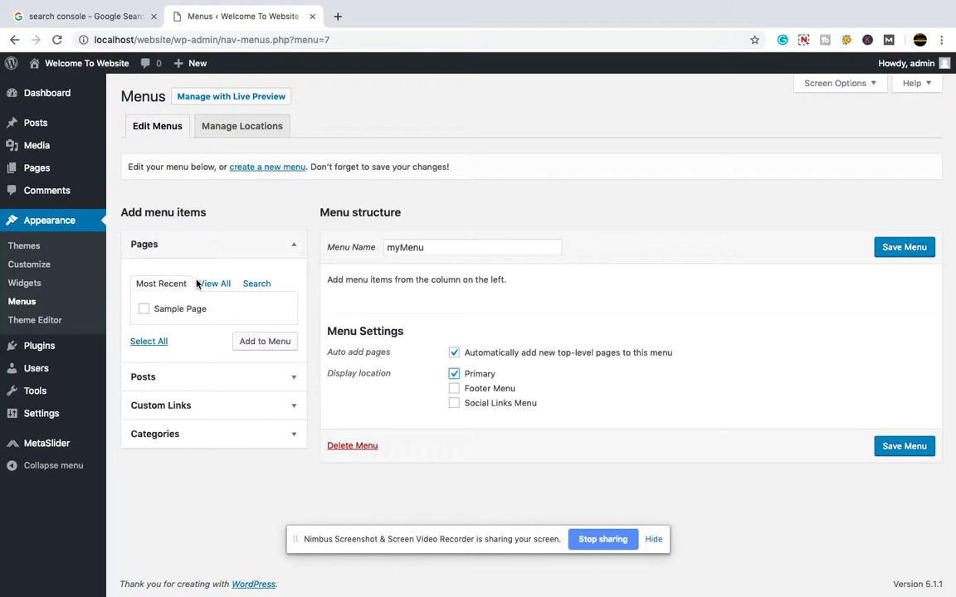
# - Add the about us, contact, home and service categories to myMenu
pyautogui.click(223, 286)
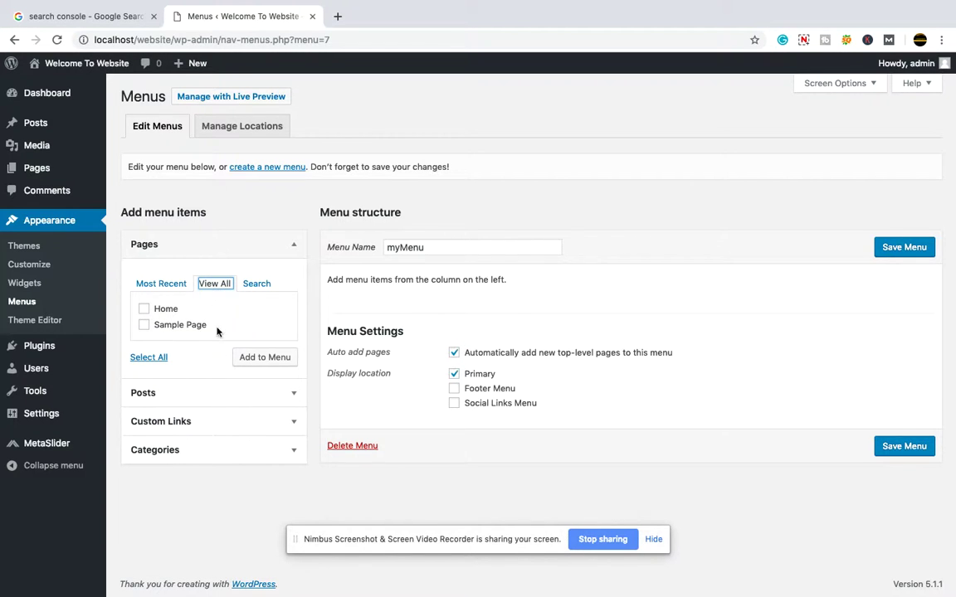
pyautogui.click(278, 393)
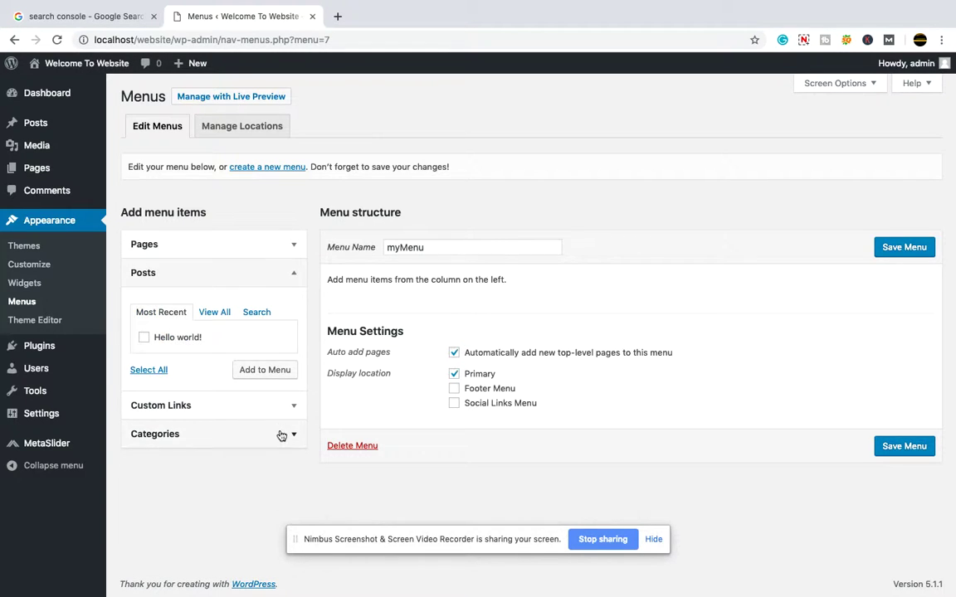
pyautogui.click(280, 434)
pyautogui.click(207, 369)
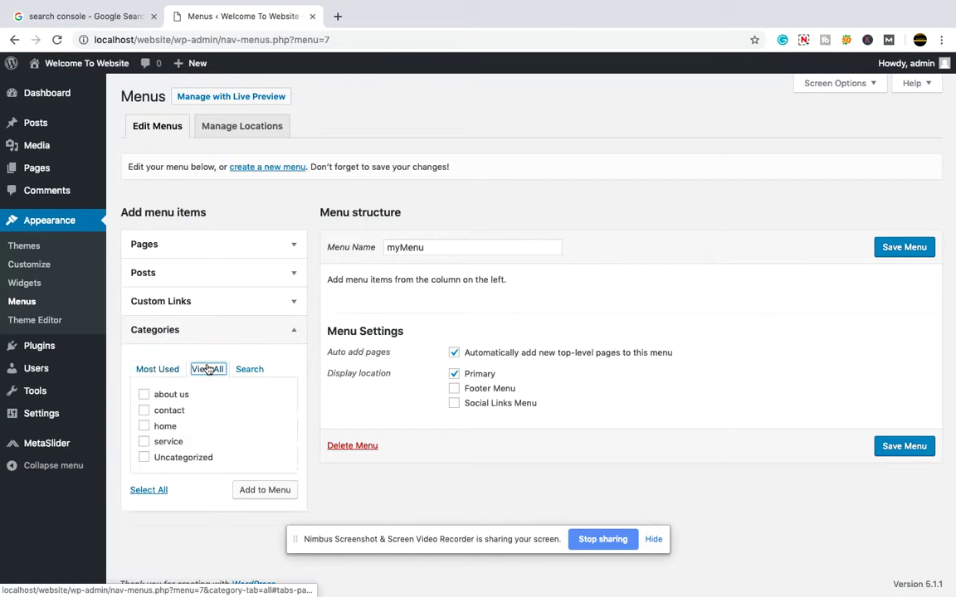
pyautogui.click(145, 396)
pyautogui.click(144, 410)
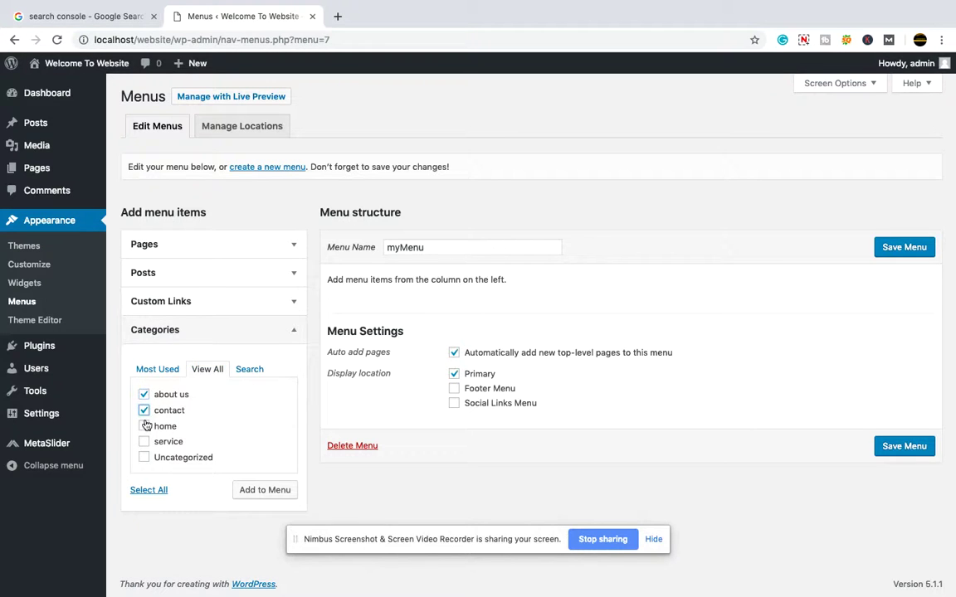
pyautogui.click(144, 425)
pyautogui.click(145, 444)
pyautogui.click(264, 495)
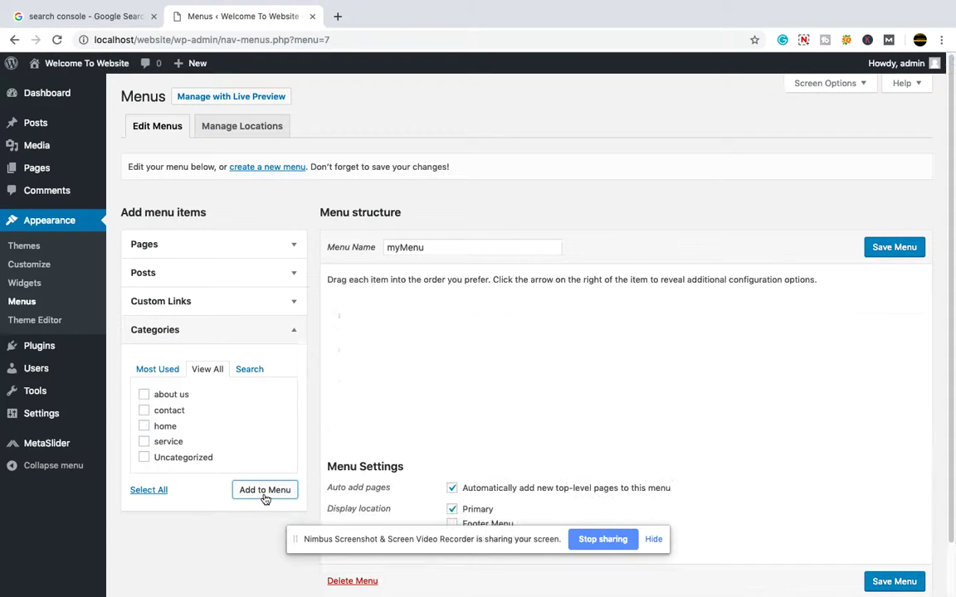
# - Reorder myMenu to home, about us, service, contact and save the menu
pyautogui.moveTo(406, 389); pyautogui.dragTo(401, 320)
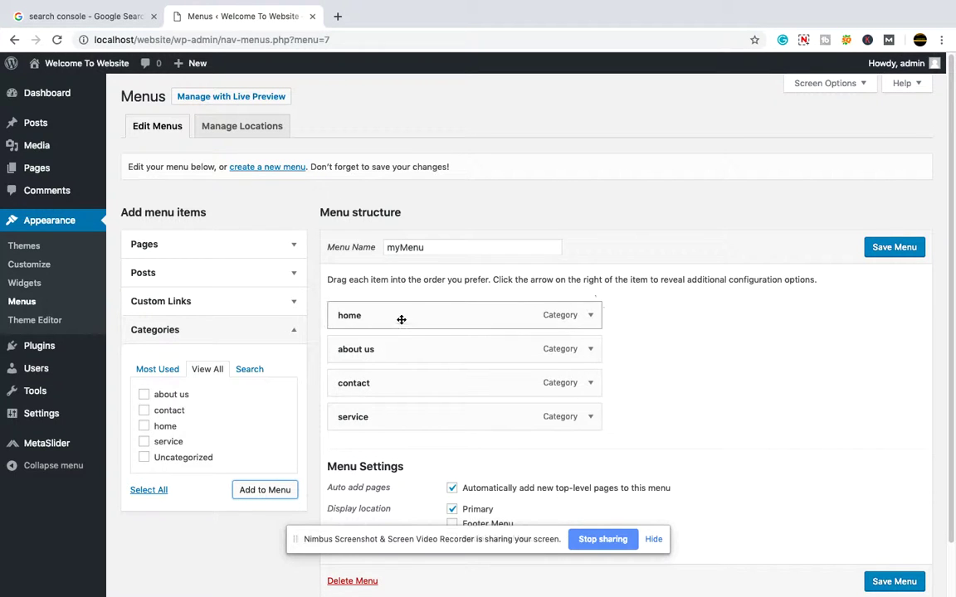
pyautogui.moveTo(401, 418)
pyautogui.mouseDown()
pyautogui.moveTo(394, 403)
pyautogui.moveTo(454, 385)
pyautogui.mouseUp()
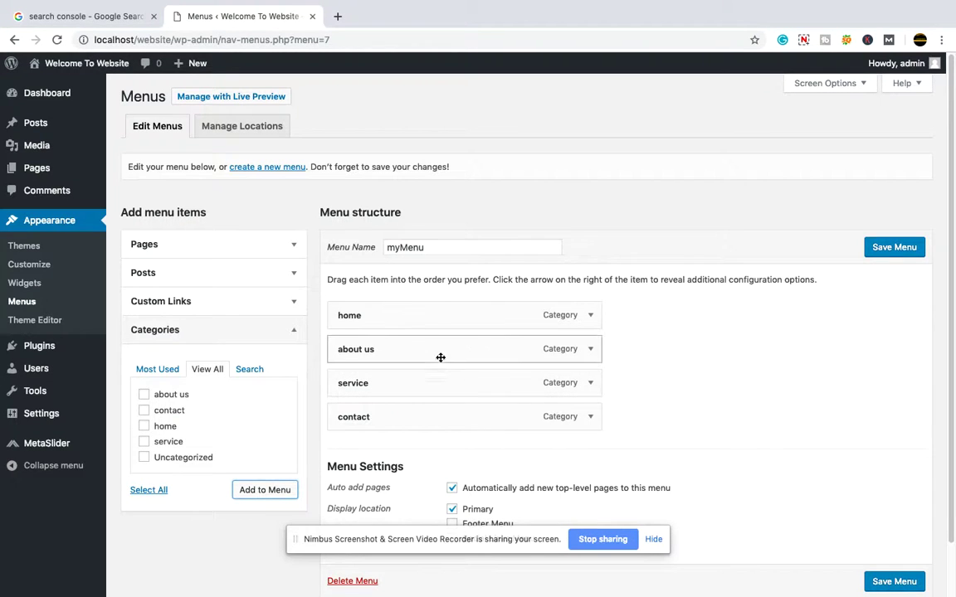
pyautogui.scroll(-1, 691, 411)
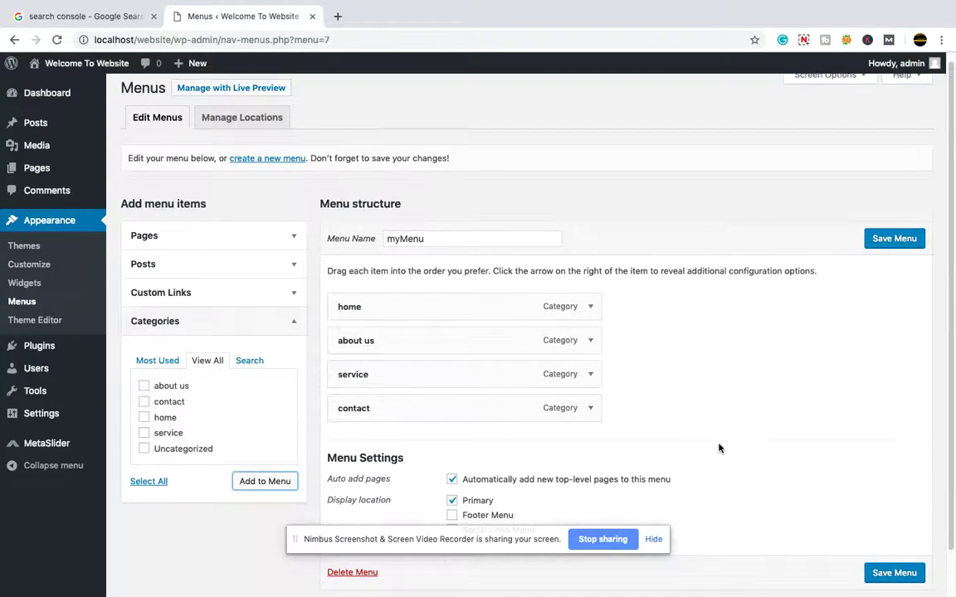
pyautogui.scroll(-2, 718, 449)
pyautogui.click(654, 539)
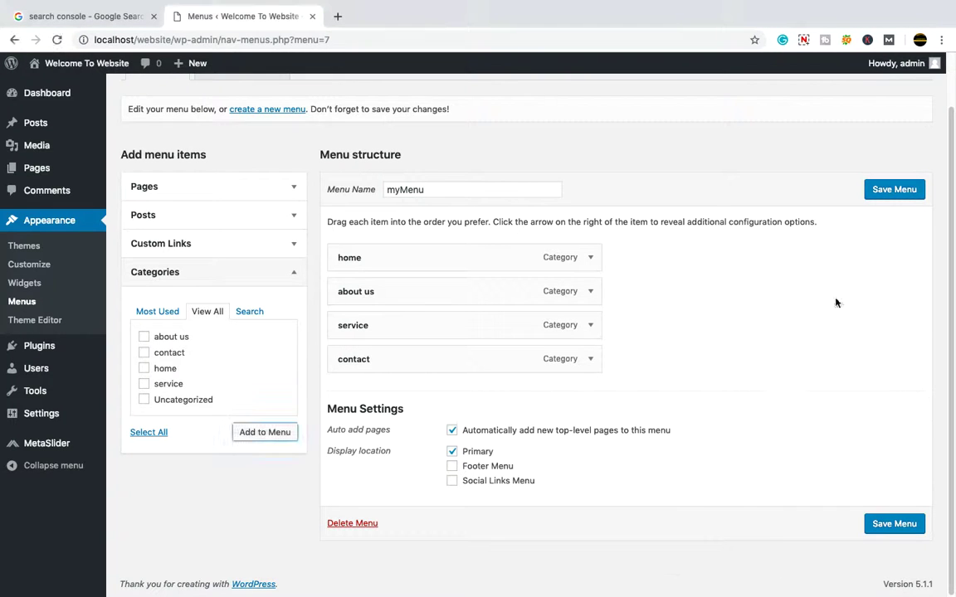
pyautogui.click(896, 190)
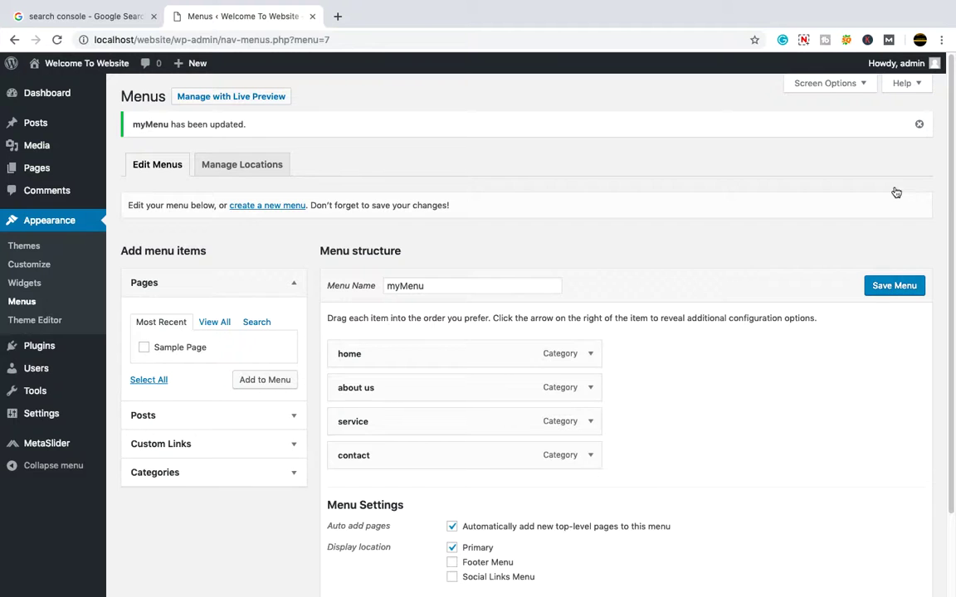
pyautogui.moveTo(86, 63)
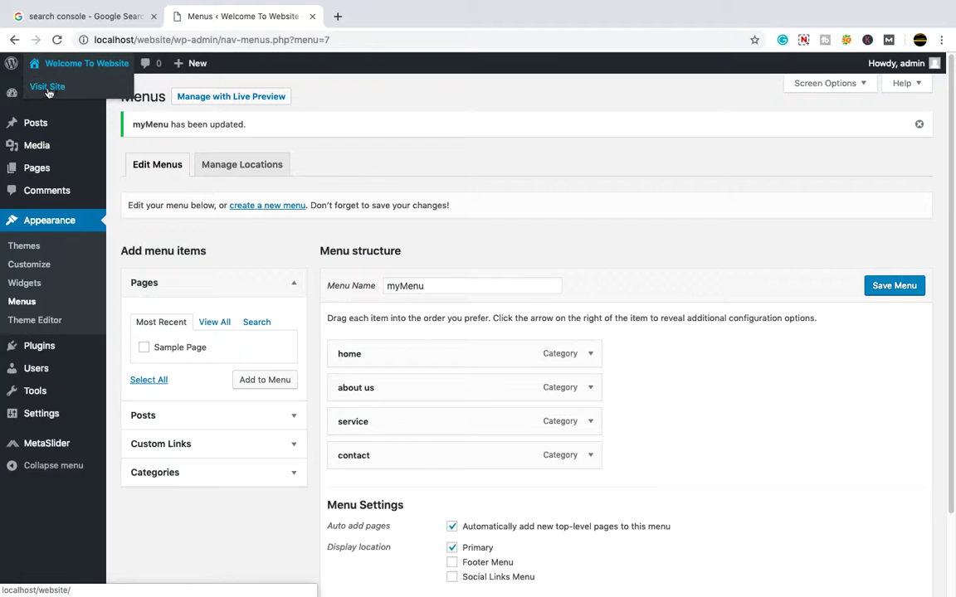
# - Open the live site in a new tab to view the header menu
pyautogui.rightClick(48, 89)
pyautogui.click(96, 93)
pyautogui.click(358, 16)
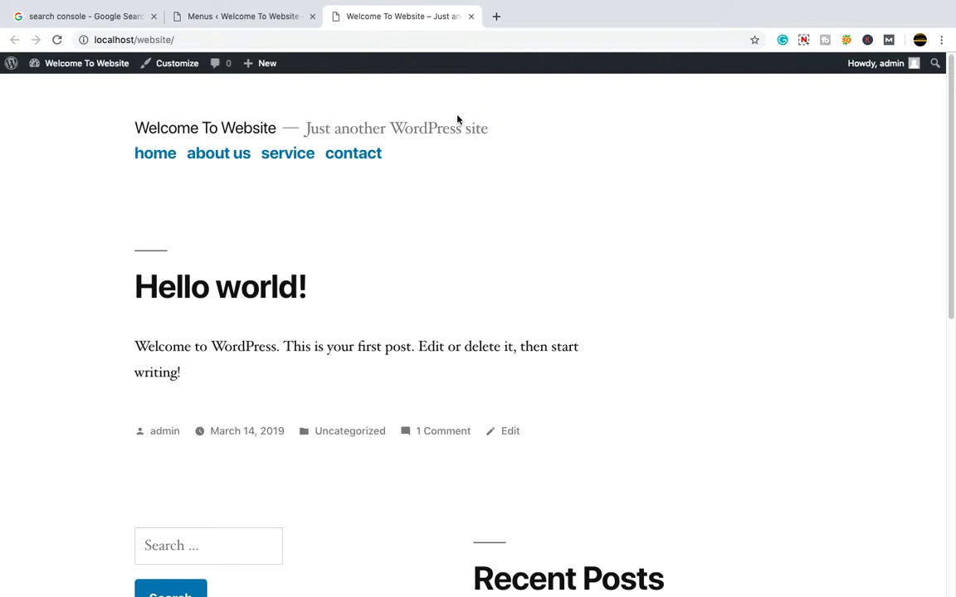